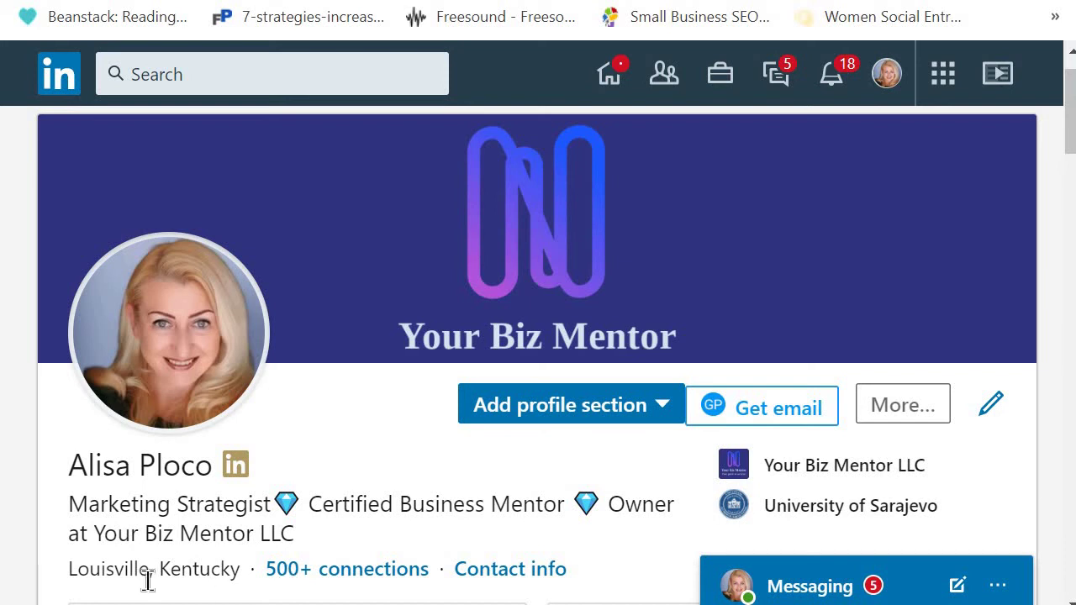
View the profile's contact info and close it without editing.
left_click(534, 574)
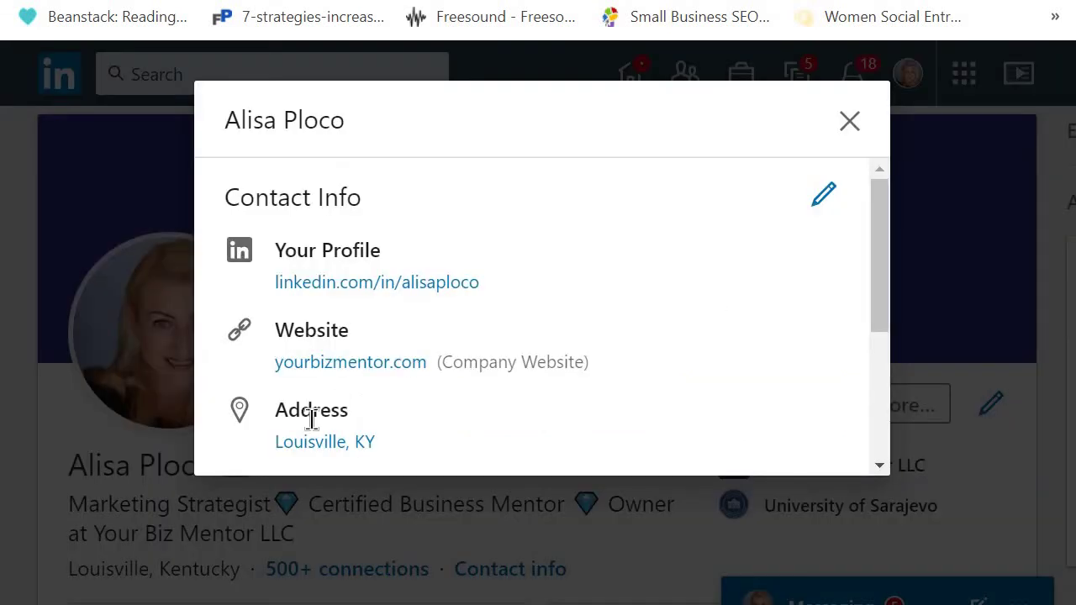
left_click(831, 201)
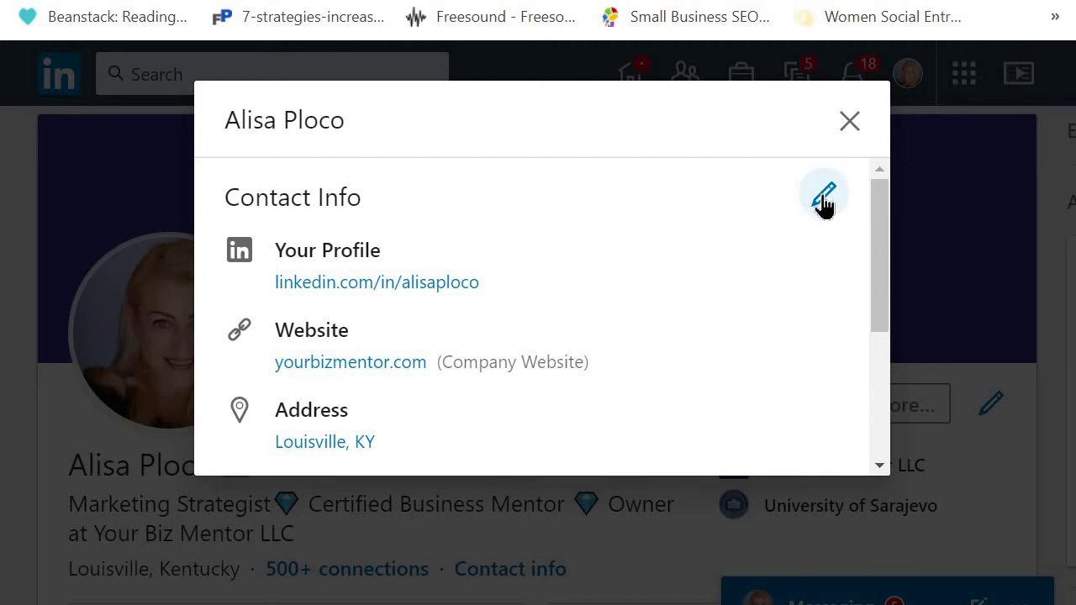
left_click(849, 123)
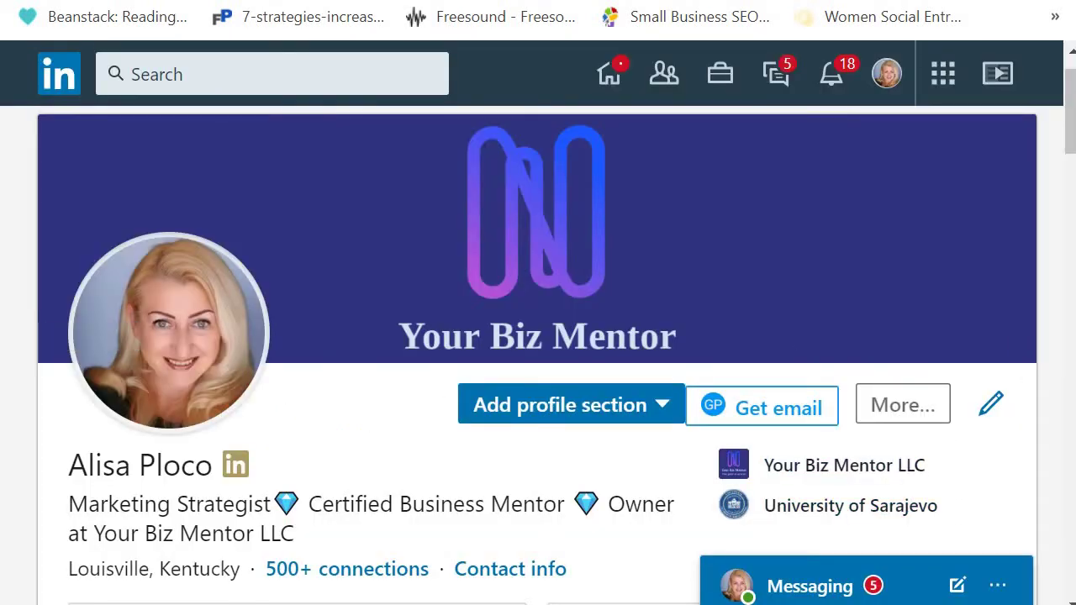
Open the profile intro for editing and examine the headline and current position fields.
left_click(992, 405)
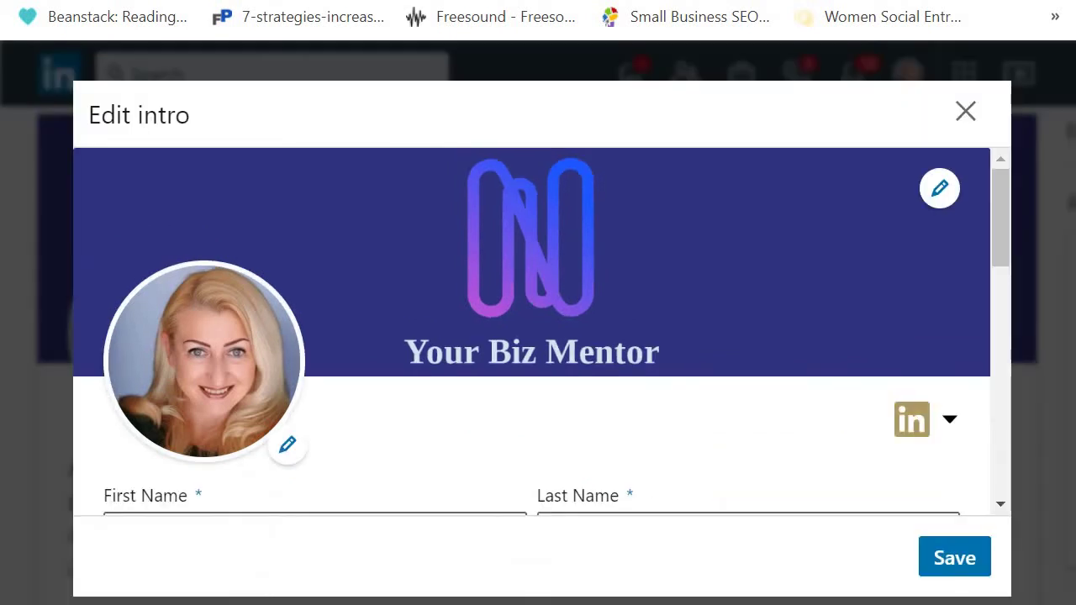
scroll(769, 293, "down", 6)
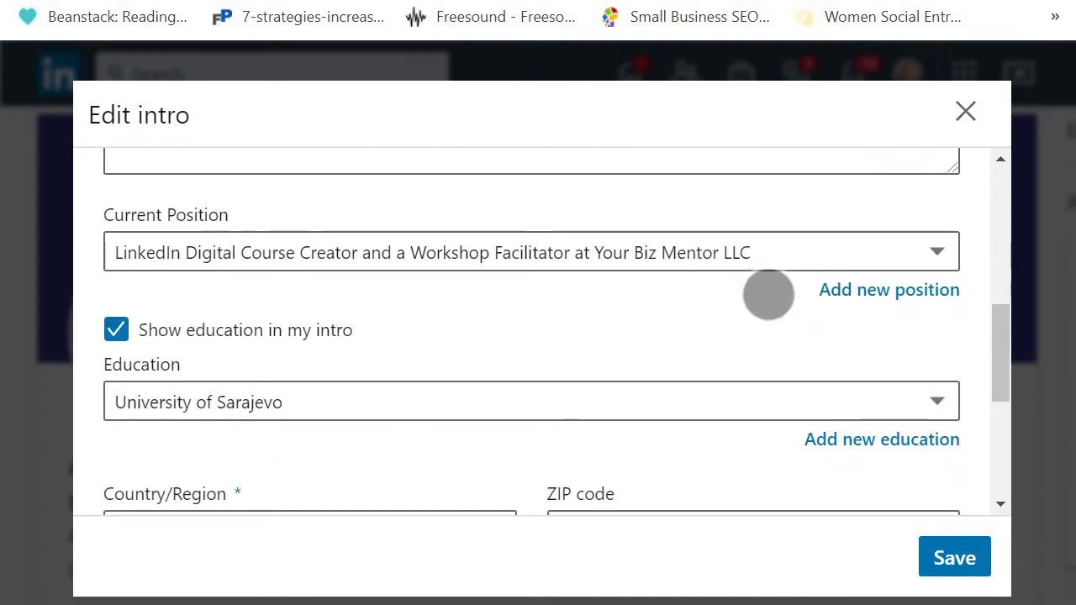
scroll(666, 455, "up", 2)
scroll(666, 455, "up", 1)
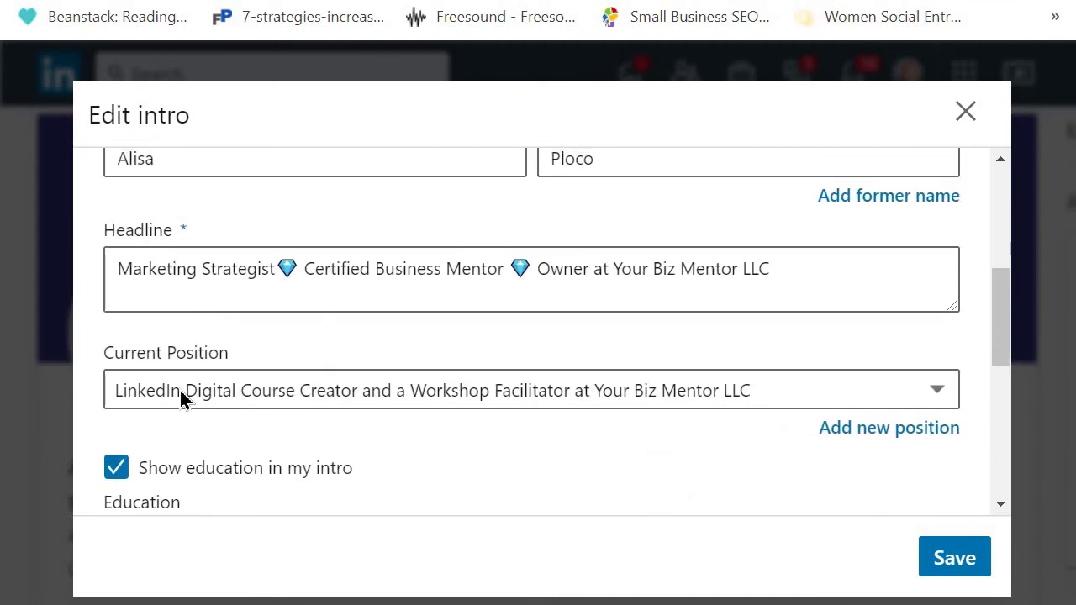
left_click(220, 291)
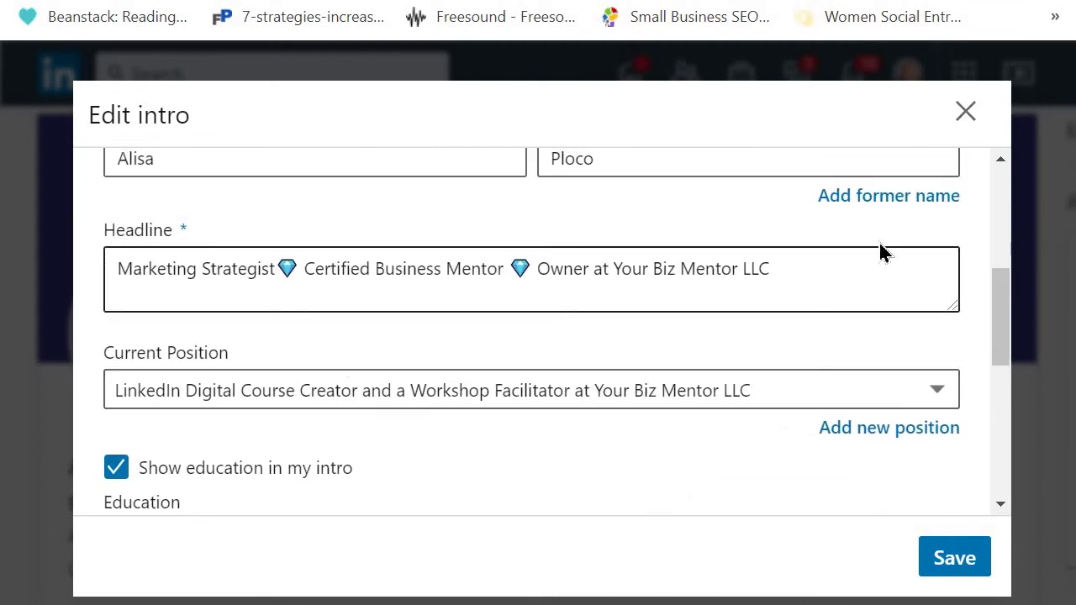
left_click_drag(798, 270, 79, 295)
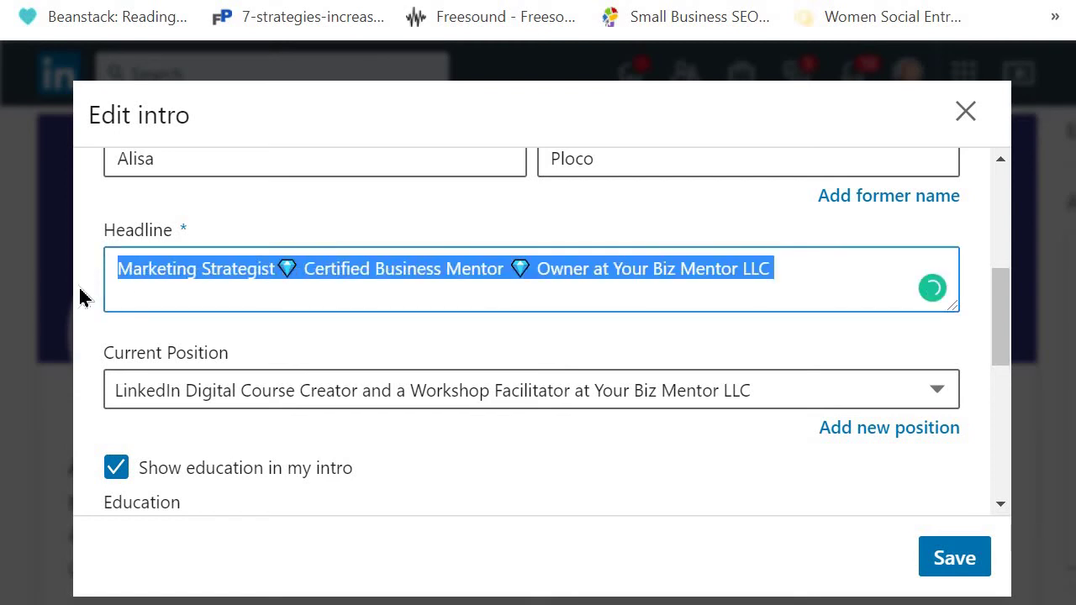
left_click(656, 332)
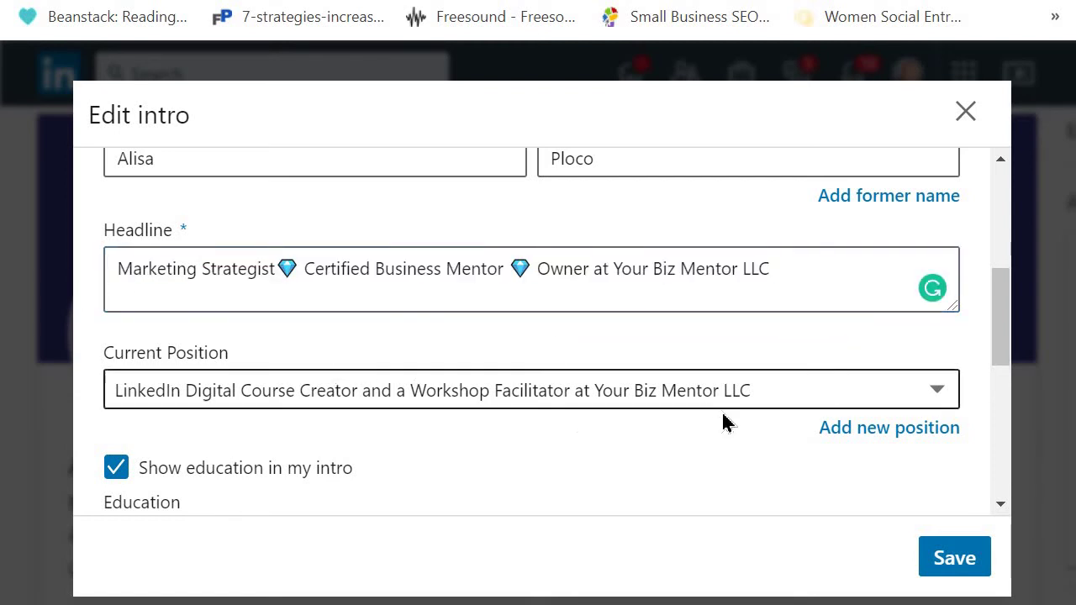
Review the intro's education, location and industry fields, keep Marketing & Advertising as the industry, and save the intro.
scroll(673, 252, "down", 3)
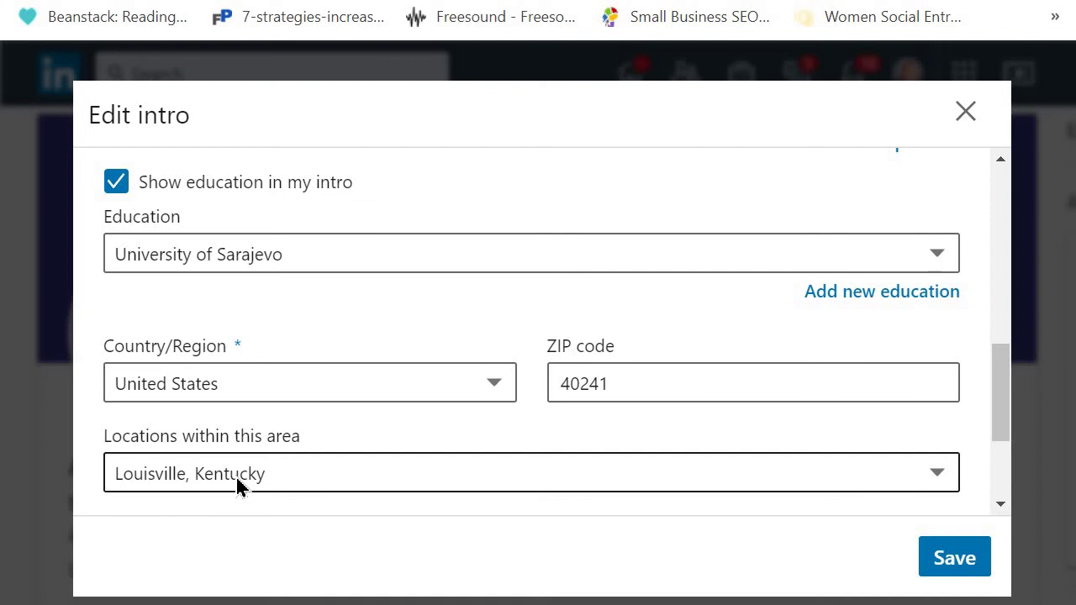
scroll(619, 255, "down", 2)
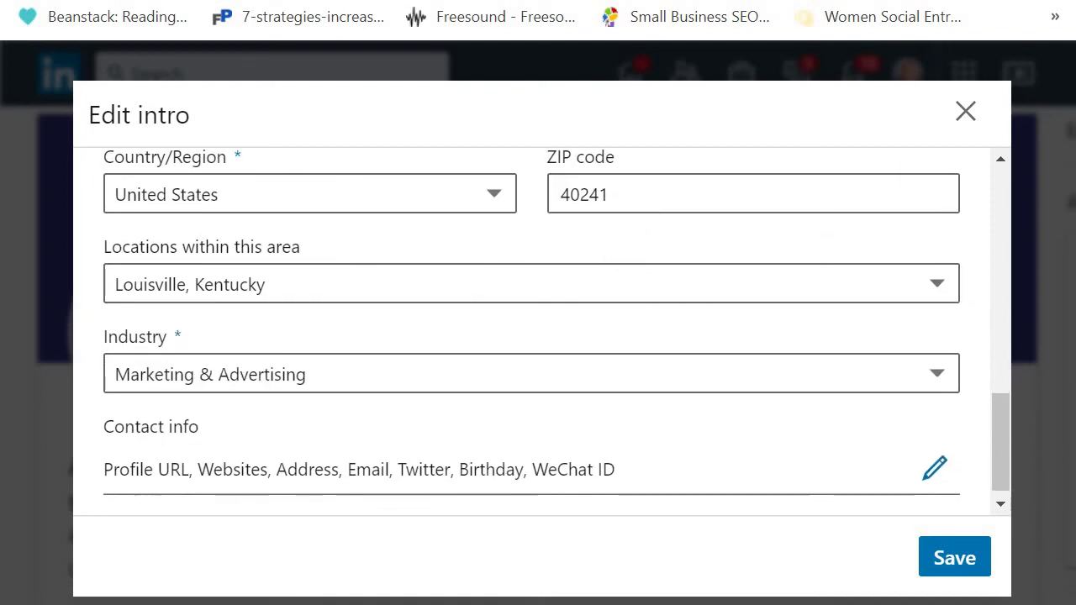
scroll(673, 404, "up", 3)
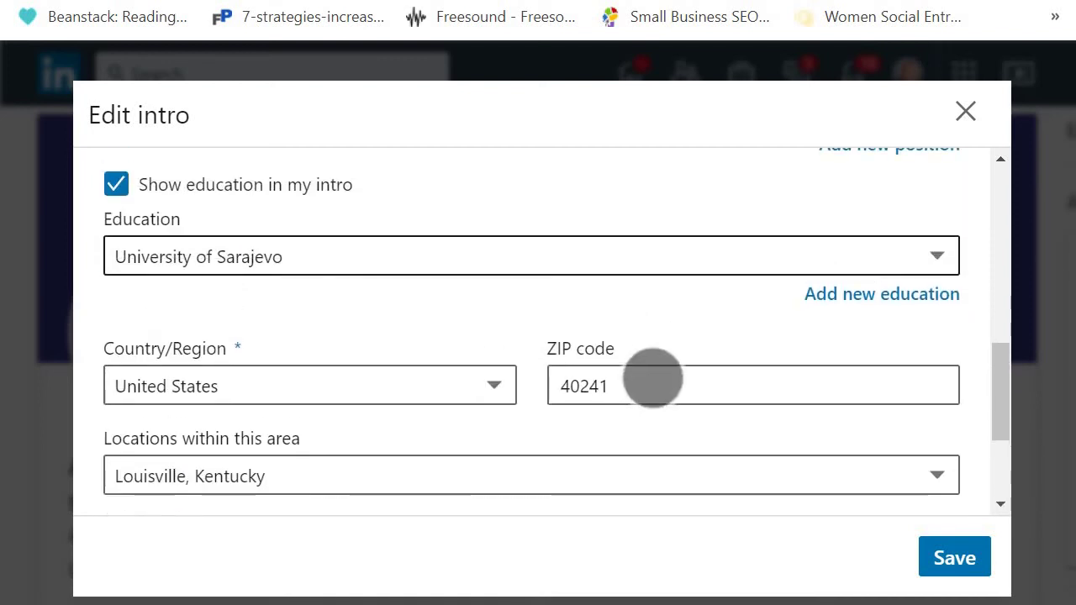
scroll(648, 437, "up", 2)
scroll(680, 285, "down", 4)
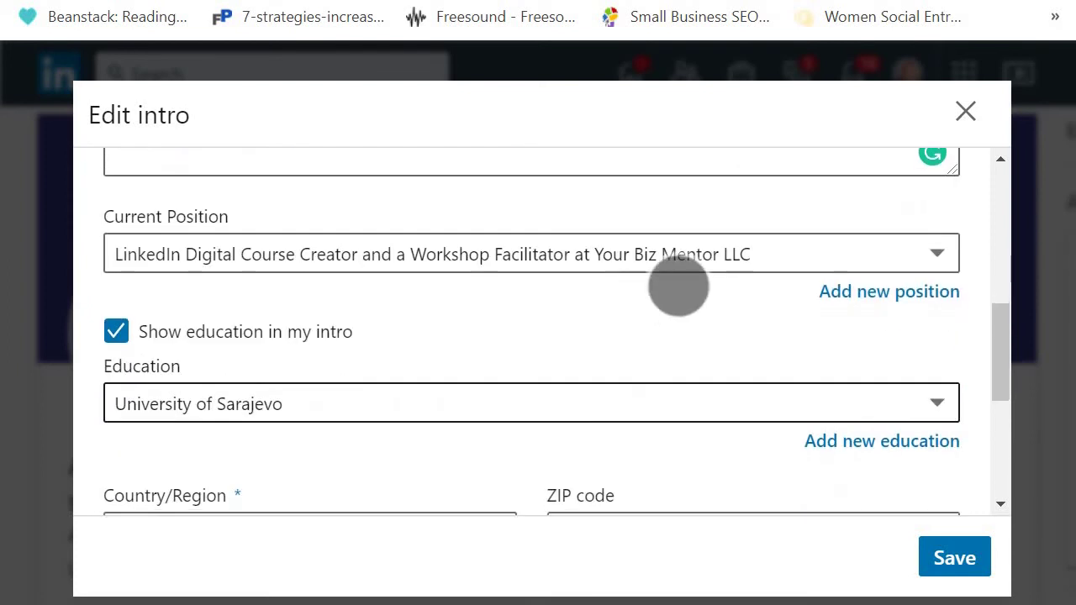
scroll(676, 253, "down", 1)
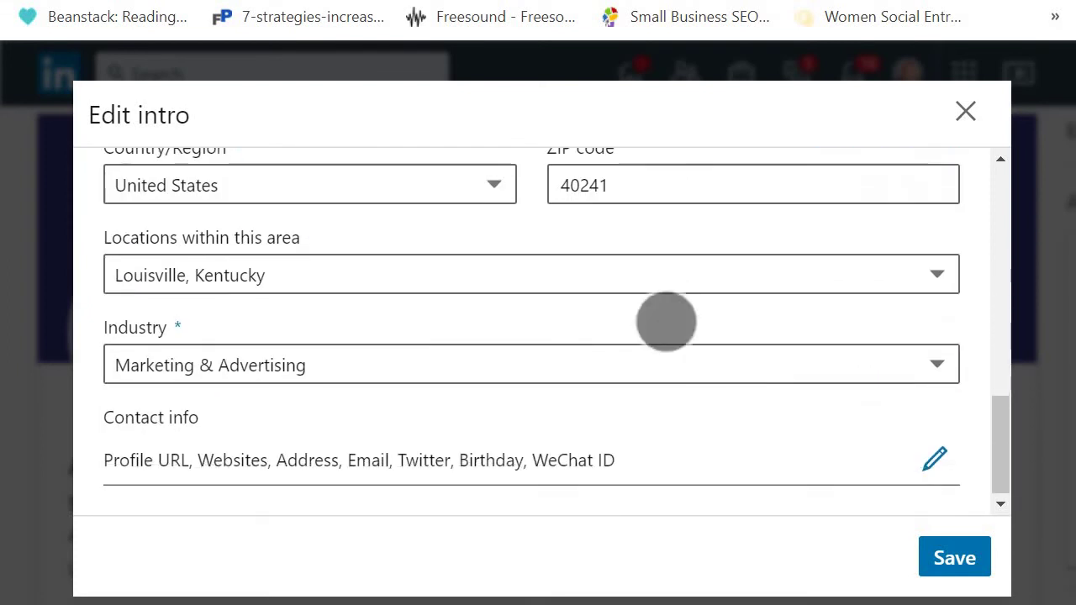
left_click(249, 375)
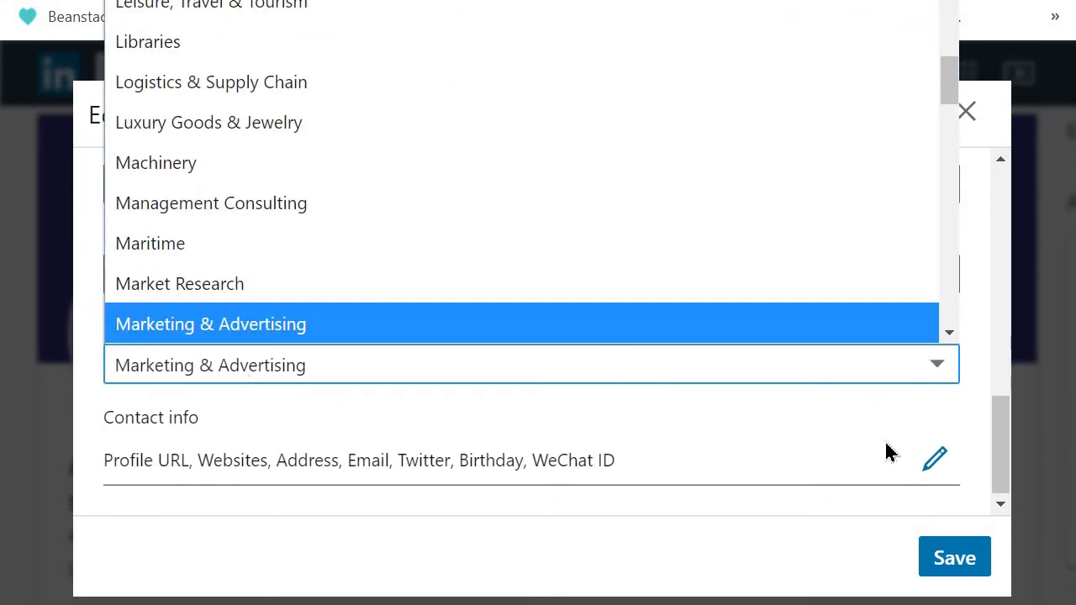
left_click(627, 421)
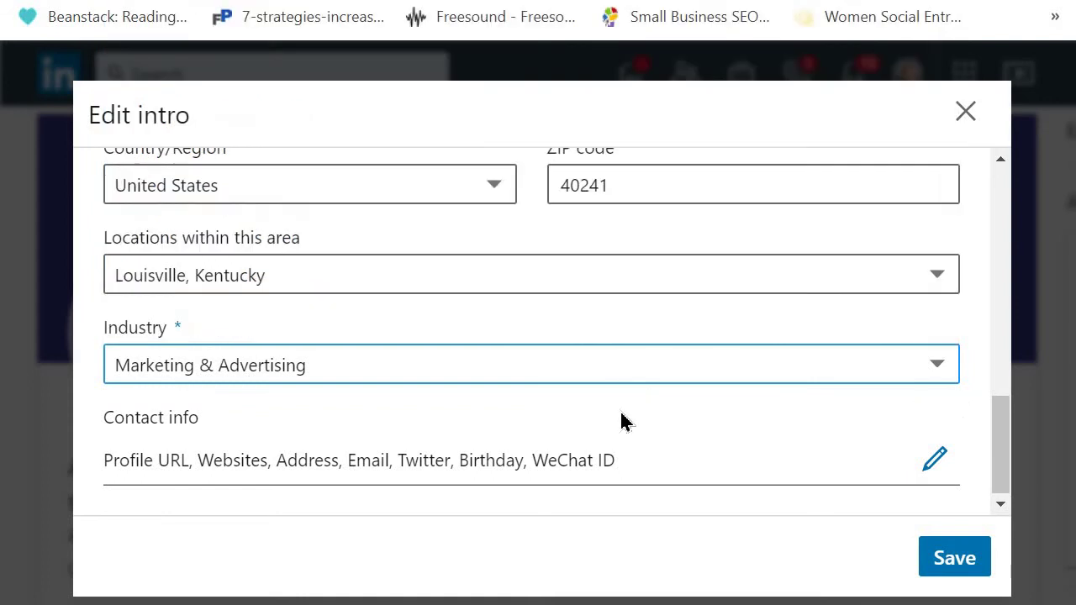
left_click(955, 558)
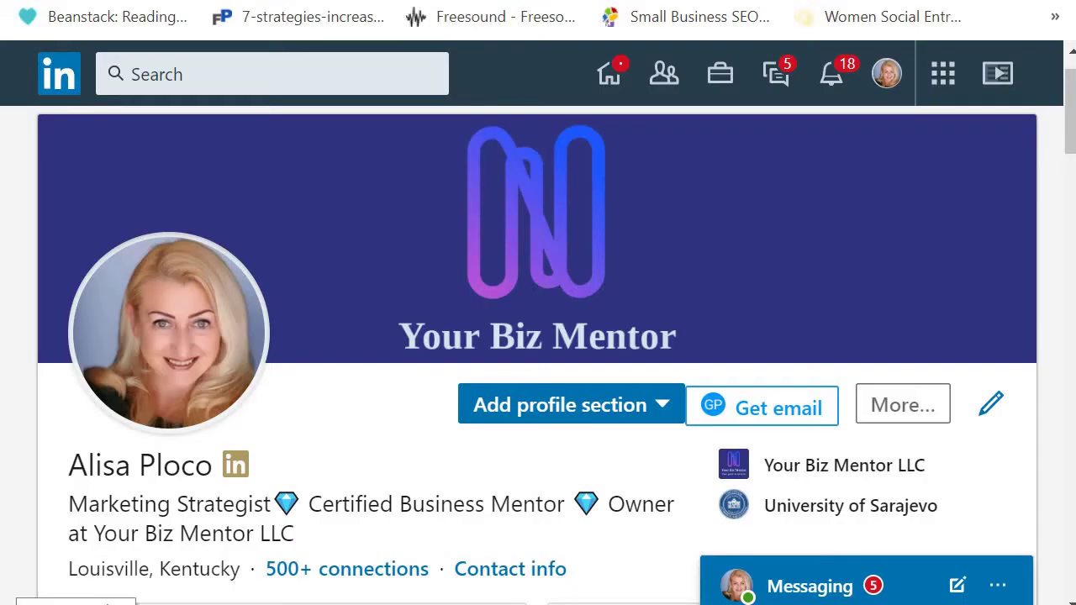
Examine the profile's dashboard, experience, education, certifications, skill endorsements and received recommendations.
scroll(538, 336, "down", 5)
scroll(942, 264, "down", 8)
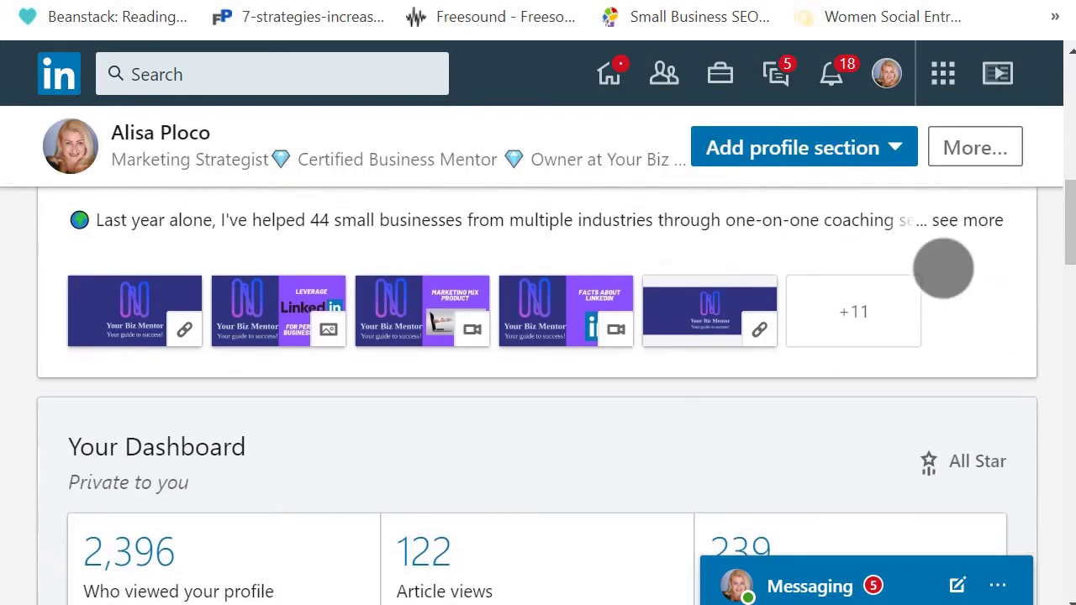
scroll(990, 317, "down", 8)
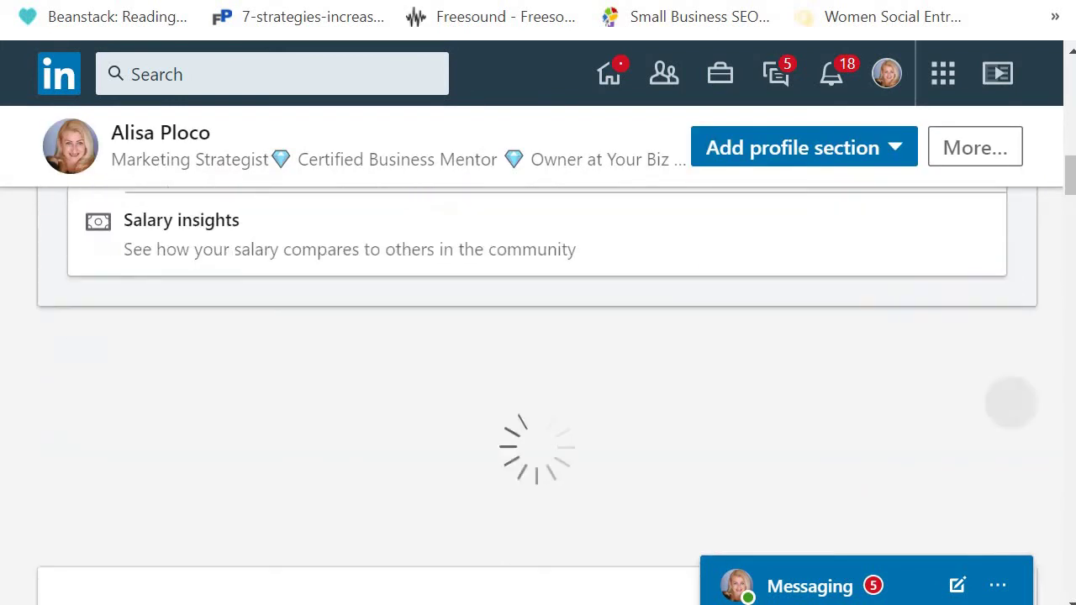
scroll(989, 391, "down", 8)
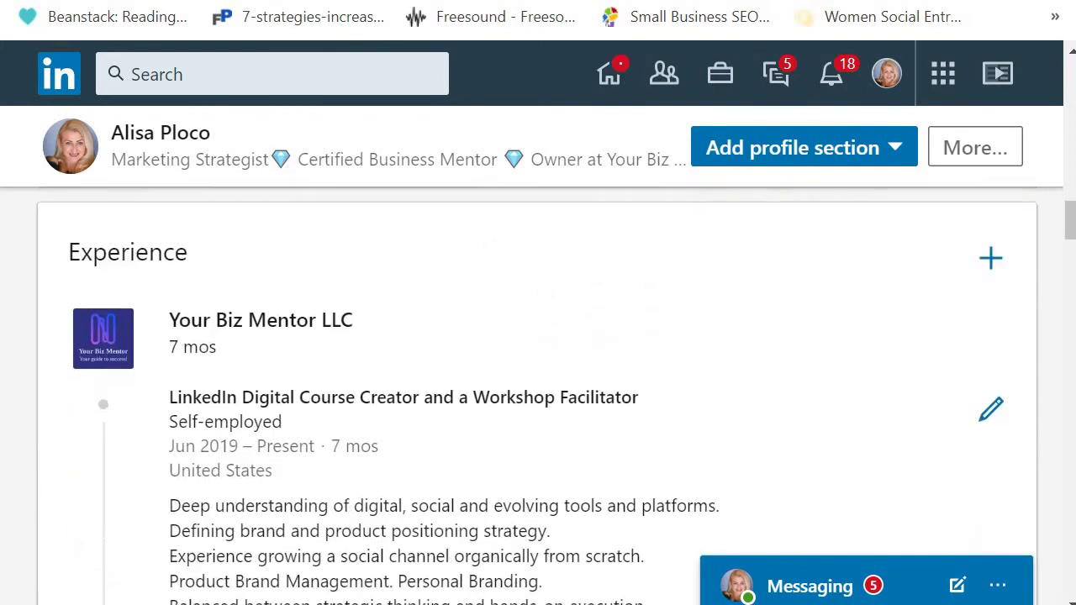
scroll(1038, 269, "down", 7)
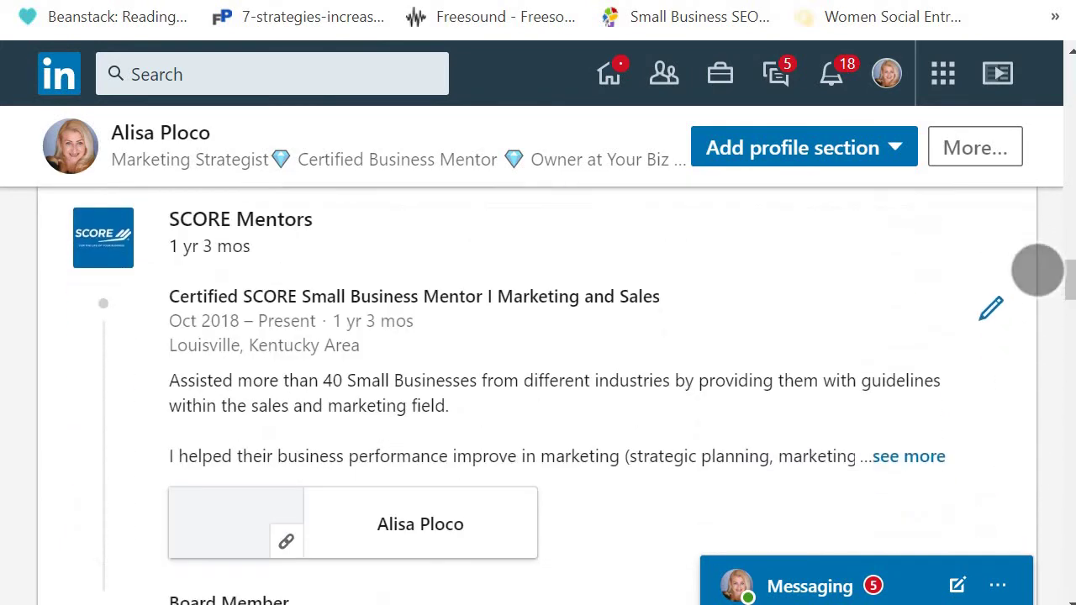
scroll(1032, 326, "down", 10)
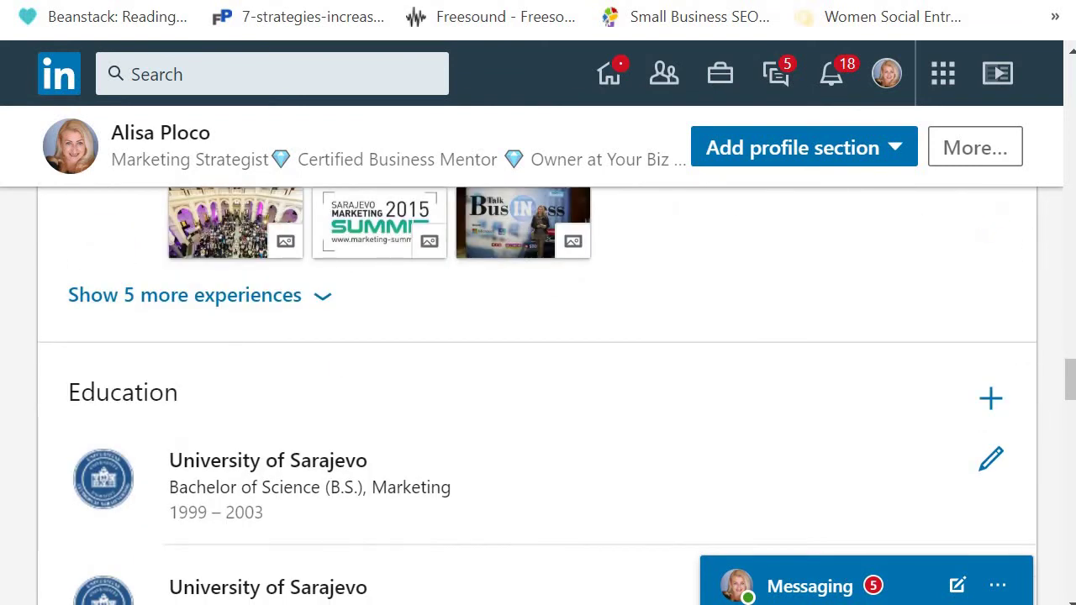
scroll(1031, 326, "down", 6)
scroll(1032, 289, "down", 9)
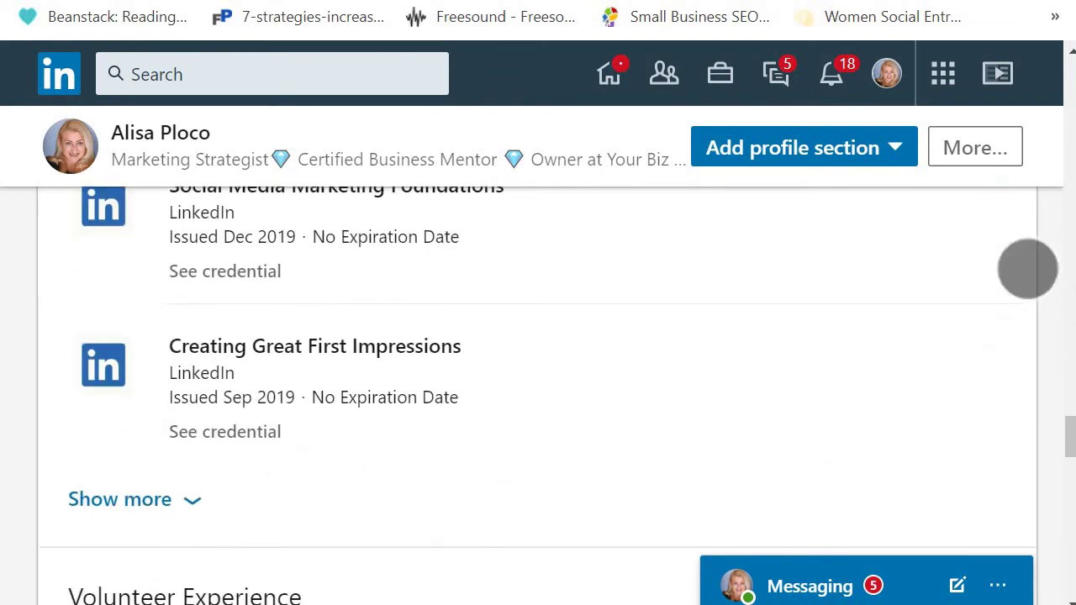
scroll(1036, 305, "down", 10)
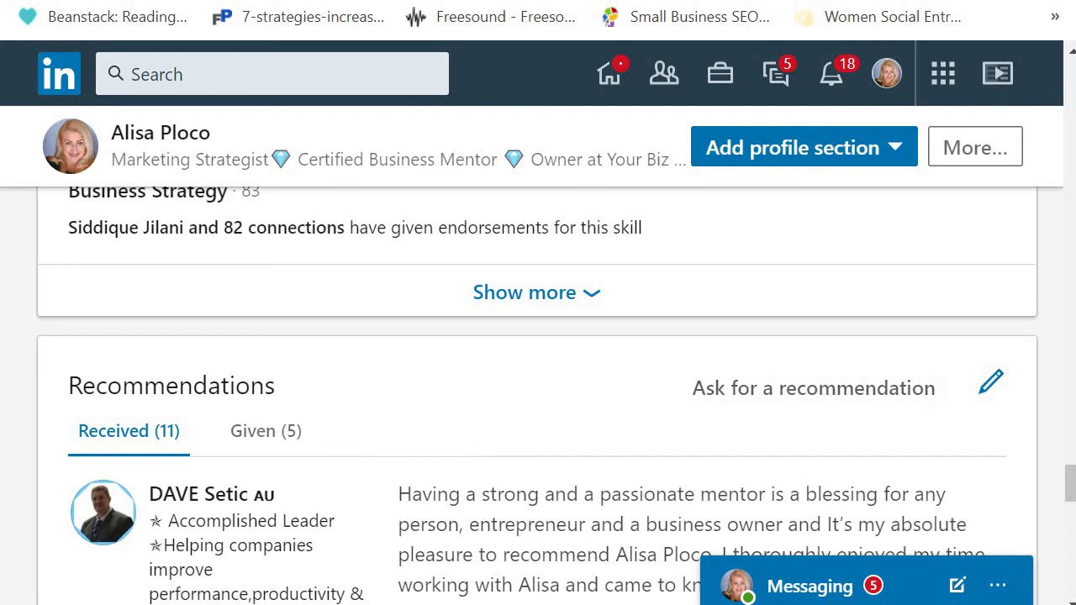
scroll(538, 378, "down", 10)
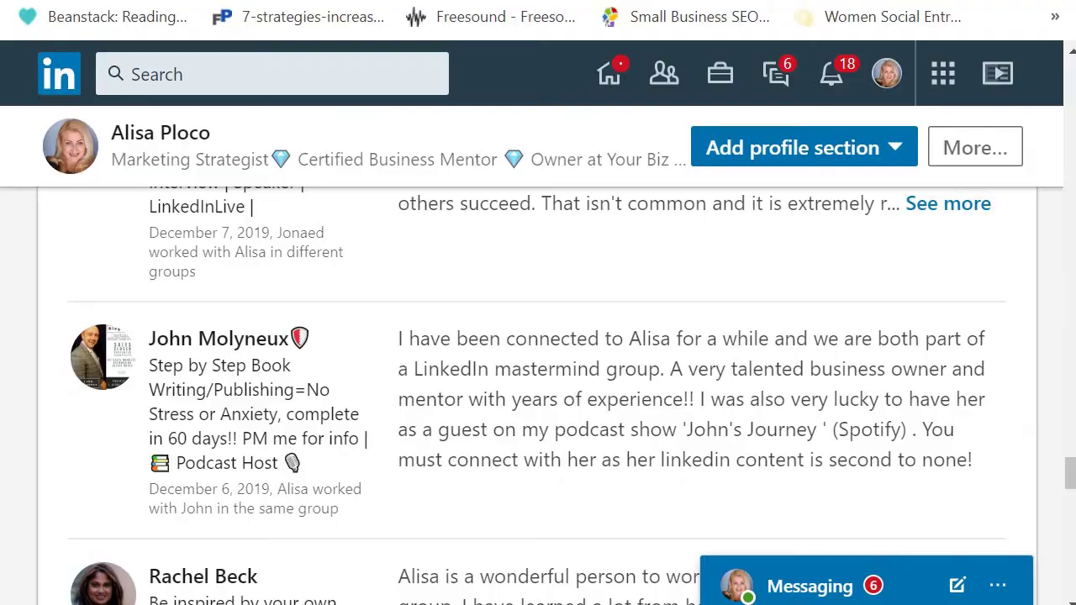
Open the list of profile sections that can be added and review its Background entries through volunteer experience.
scroll(538, 395, "up", 15)
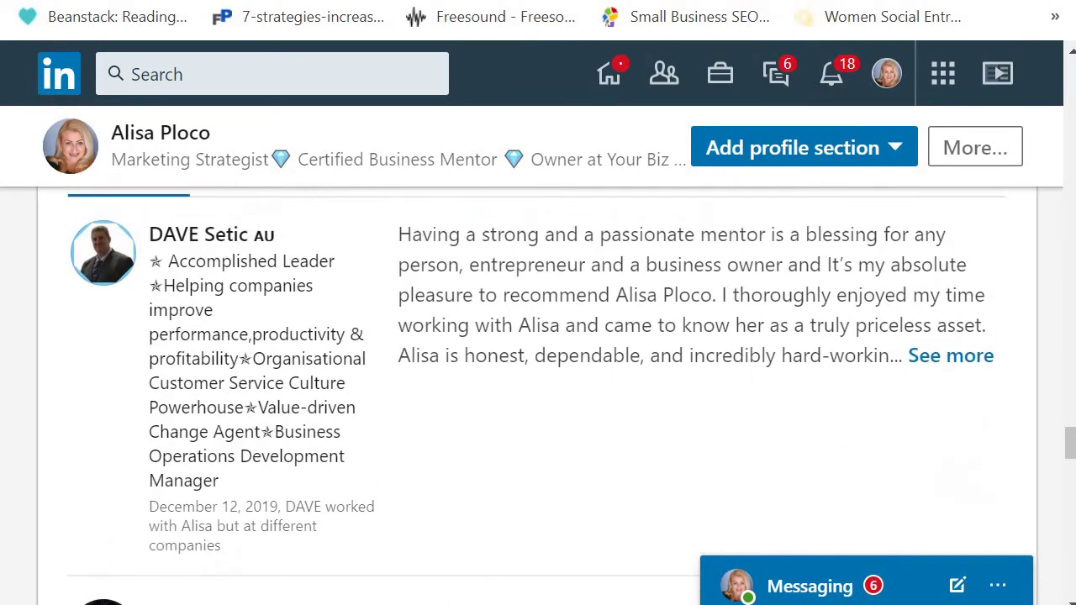
scroll(608, 526, "up", 6)
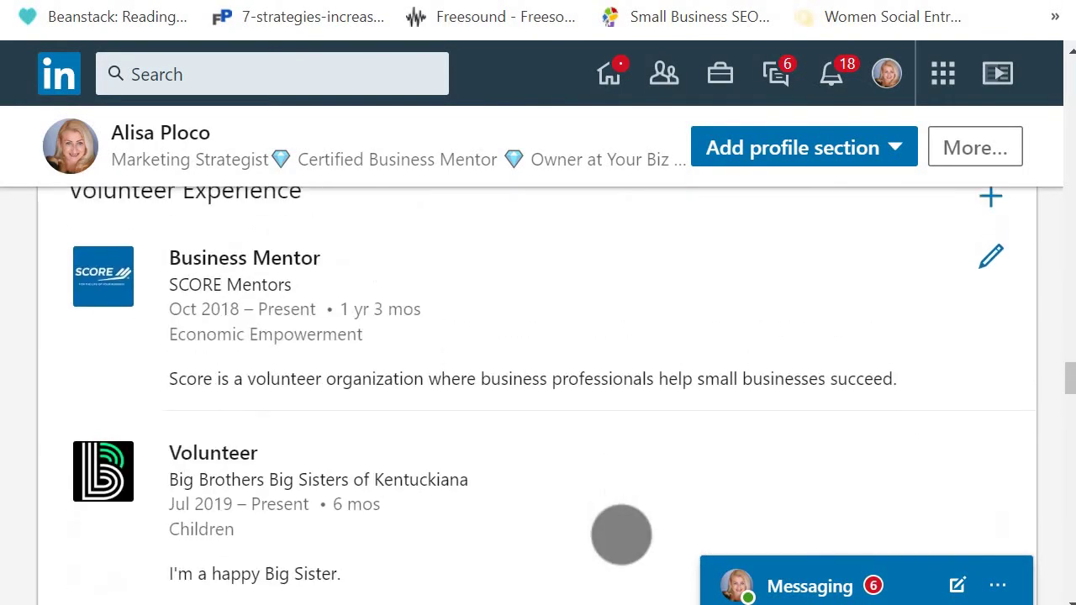
scroll(608, 526, "up", 1)
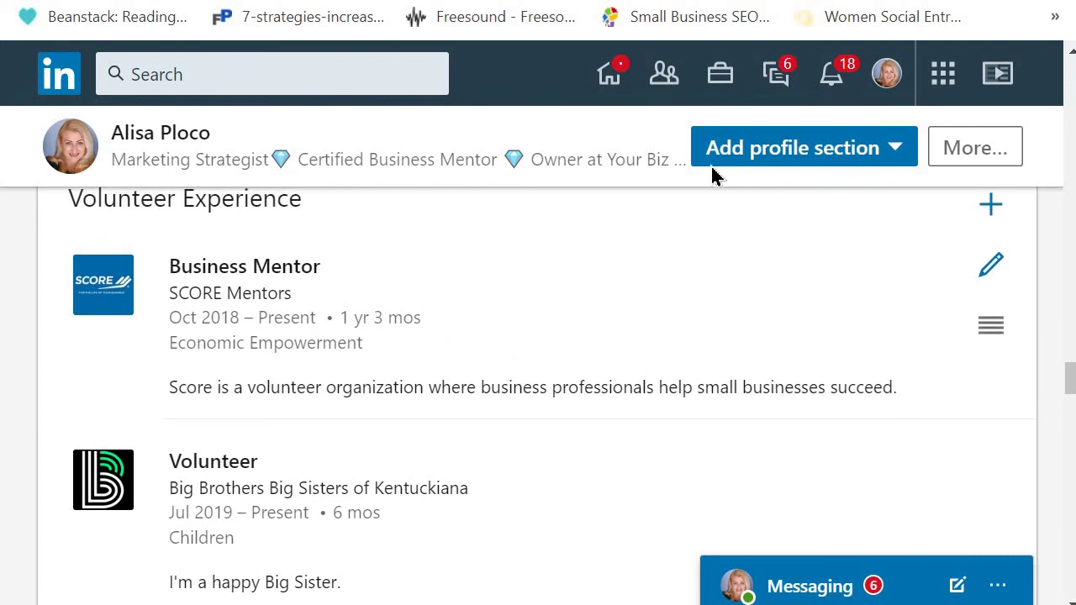
left_click(871, 154)
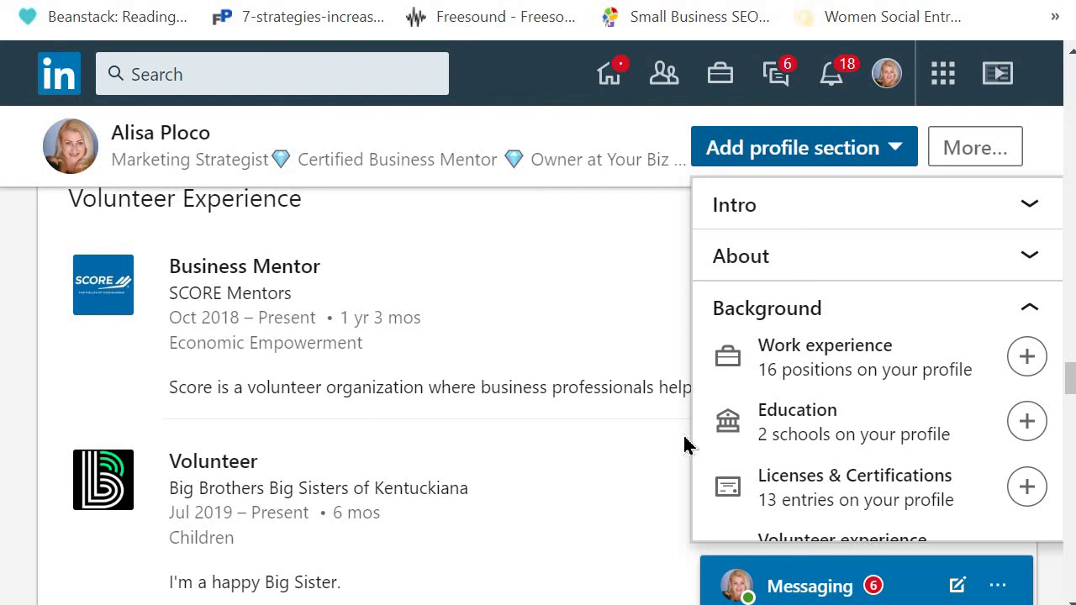
scroll(899, 345, "down", 2)
scroll(900, 344, "down", 1)
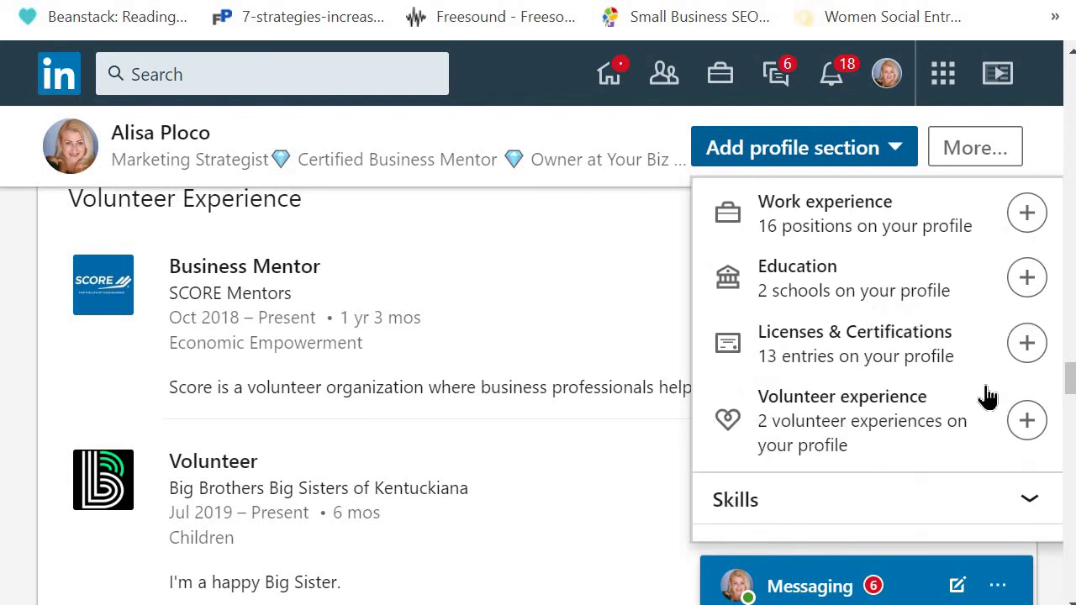